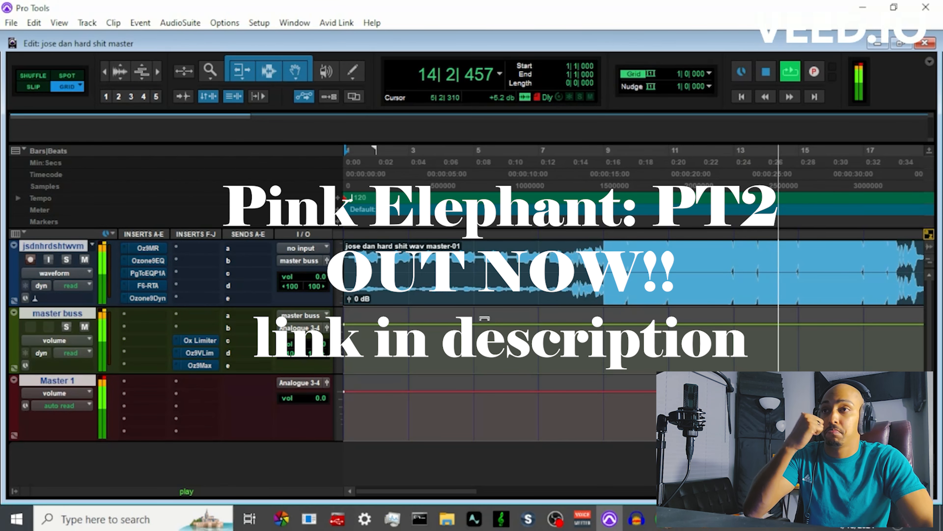
Open the Ozone Master Rebalance insert on the audio track and take it out of bypass
key("space")
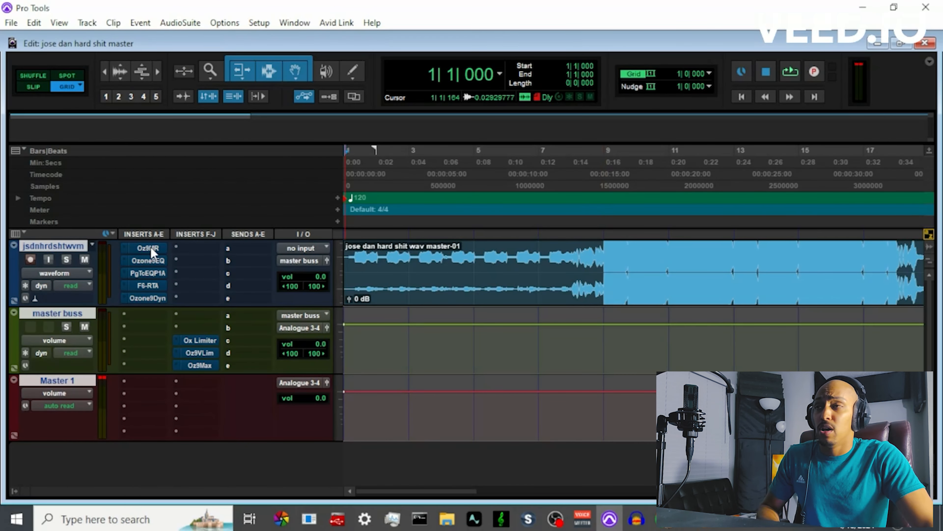
left_click(151, 247)
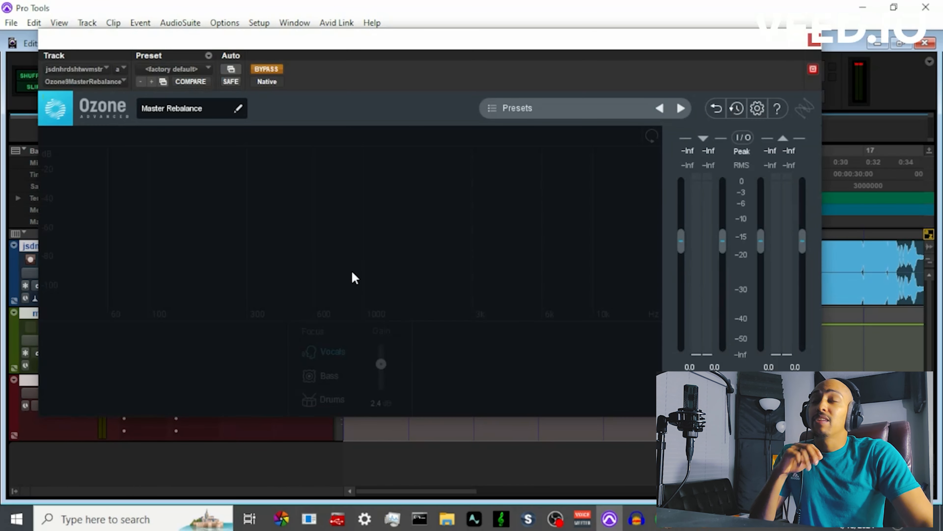
left_click_drag(417, 46, 464, 71)
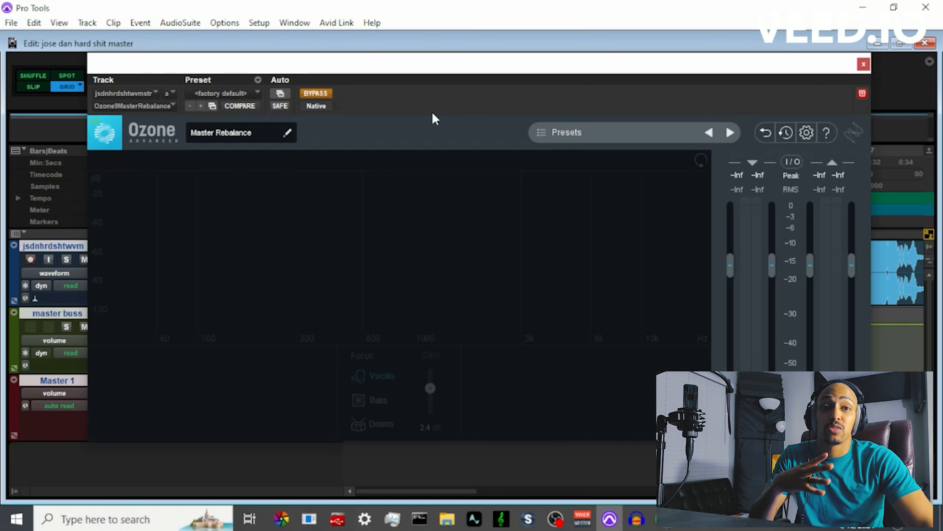
left_click(317, 94)
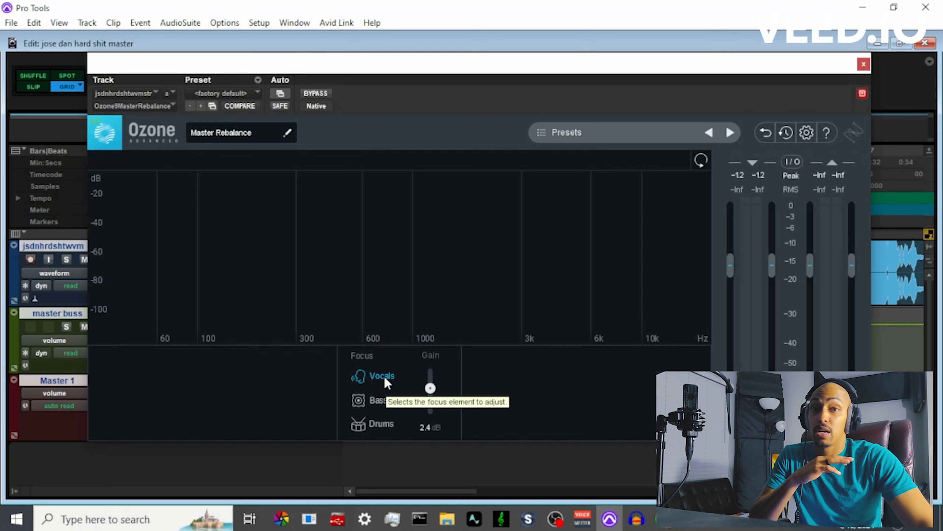
Compare Master Rebalance bypassed and active during playback, leave it active, and close the plug-in window
left_click(315, 93)
key("space")
left_click_drag(563, 56, 581, 72)
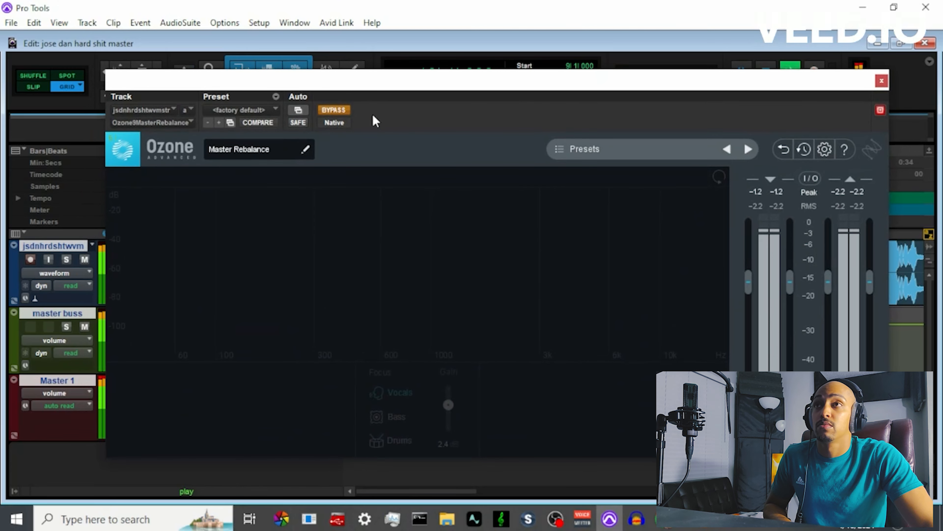
left_click(348, 111)
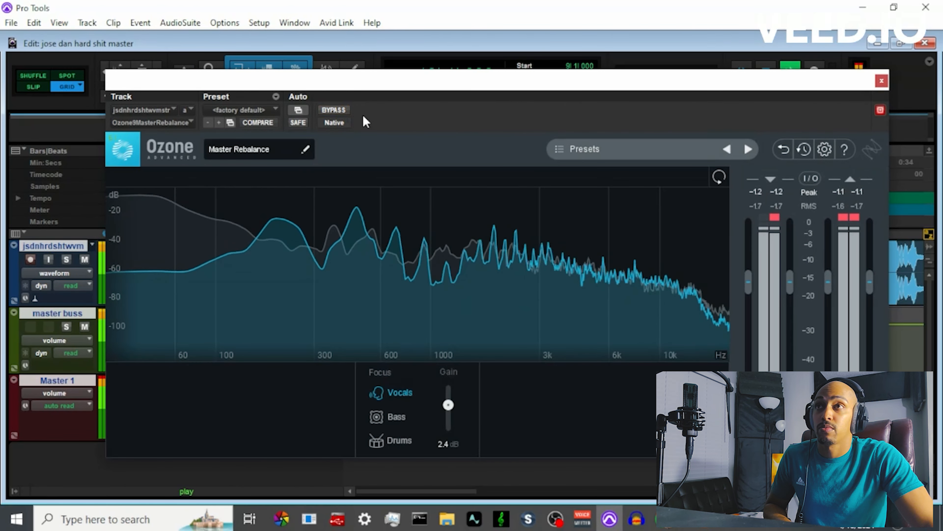
left_click(349, 113)
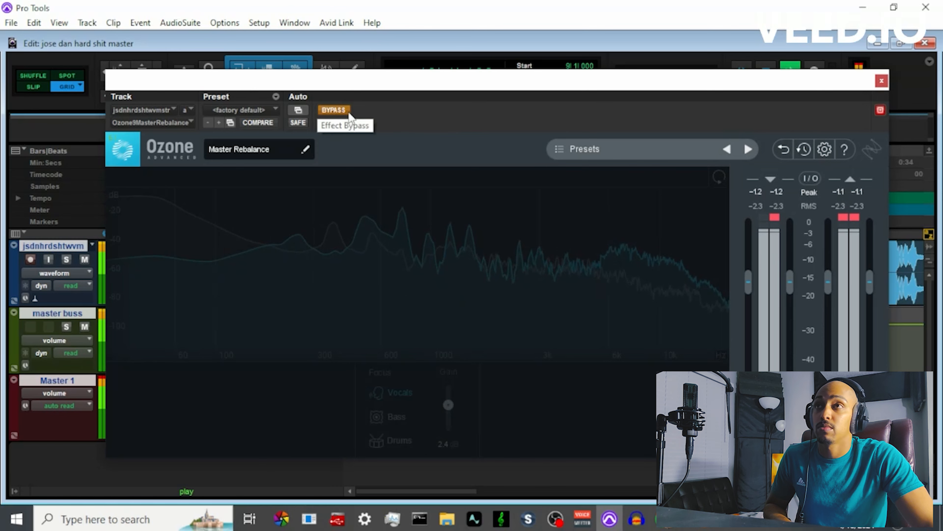
left_click(350, 113)
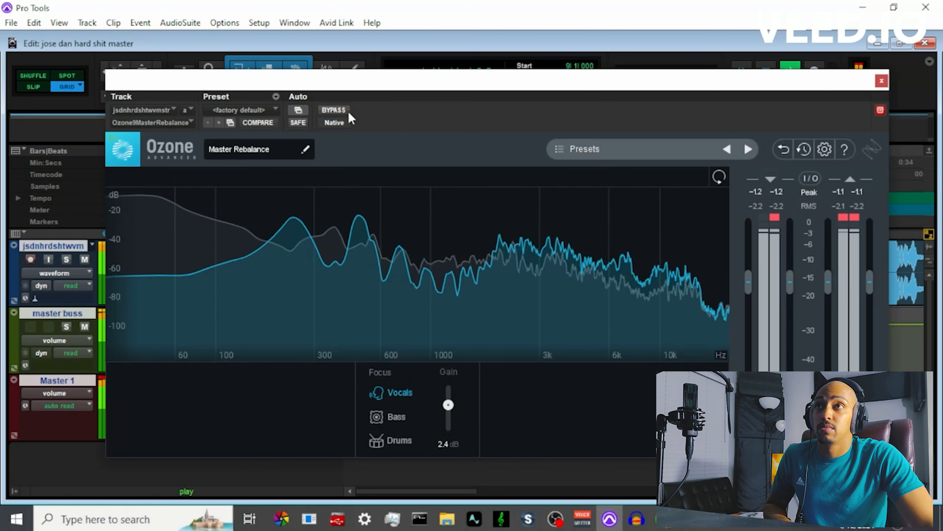
left_click(881, 80)
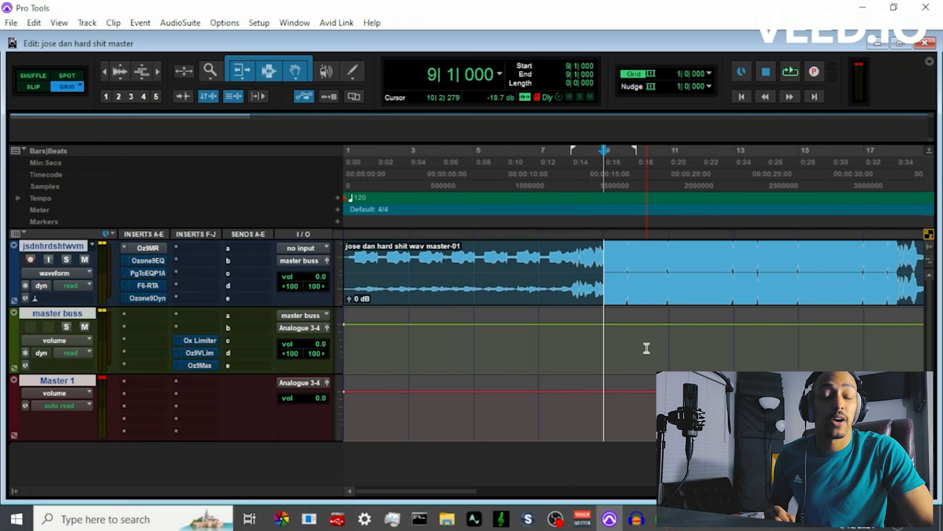
Open the Ozone EQ insert on the audio track and take it out of bypass
left_click(166, 260)
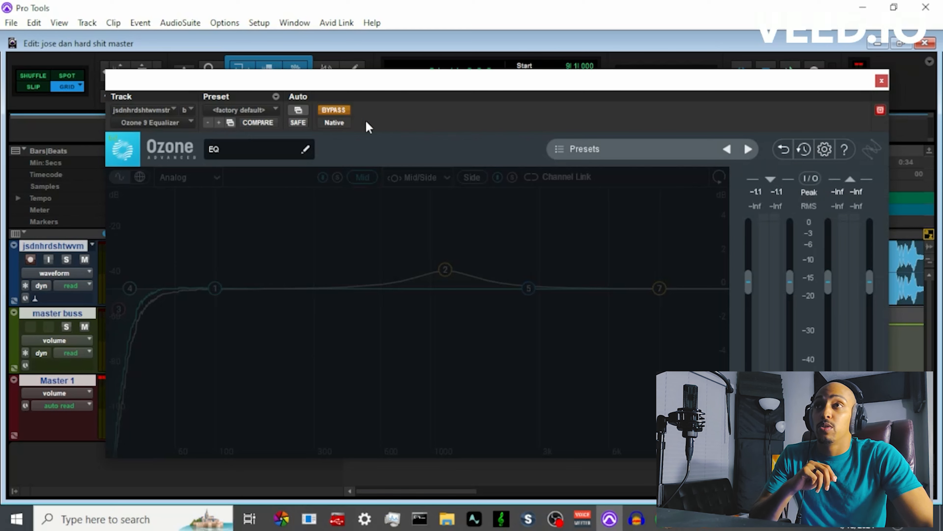
left_click(345, 110)
left_click_drag(392, 89, 418, 76)
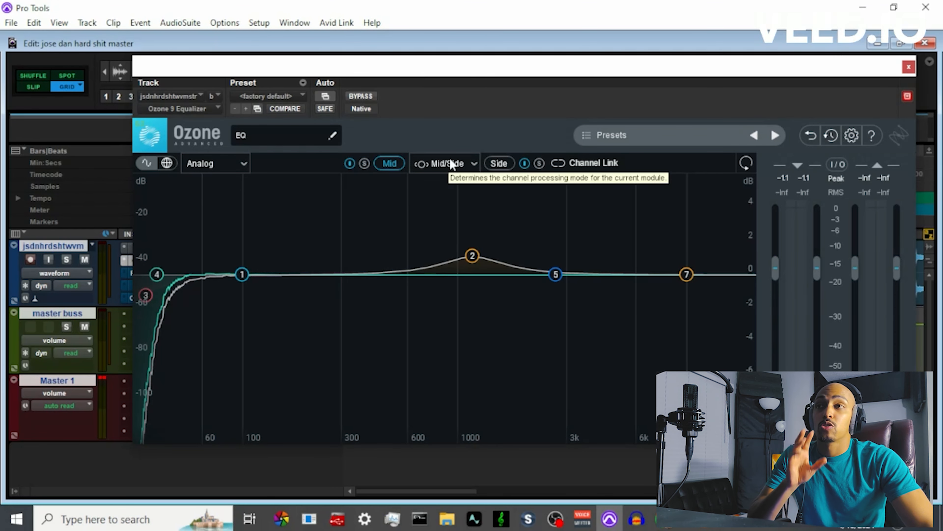
left_click_drag(461, 66, 461, 56)
Play the track with the mid channel's Flat High-Pass band soloed, sweeping its frequency down to 20 Hz and back to 31 Hz
key("space")
left_click(158, 264)
left_click(162, 212)
left_click_drag(193, 229, 190, 237)
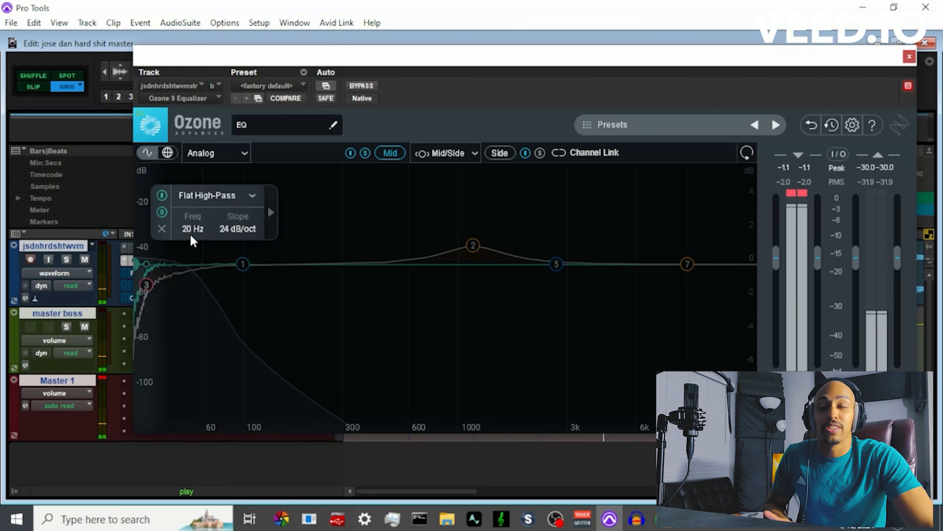
left_click_drag(190, 237, 194, 222)
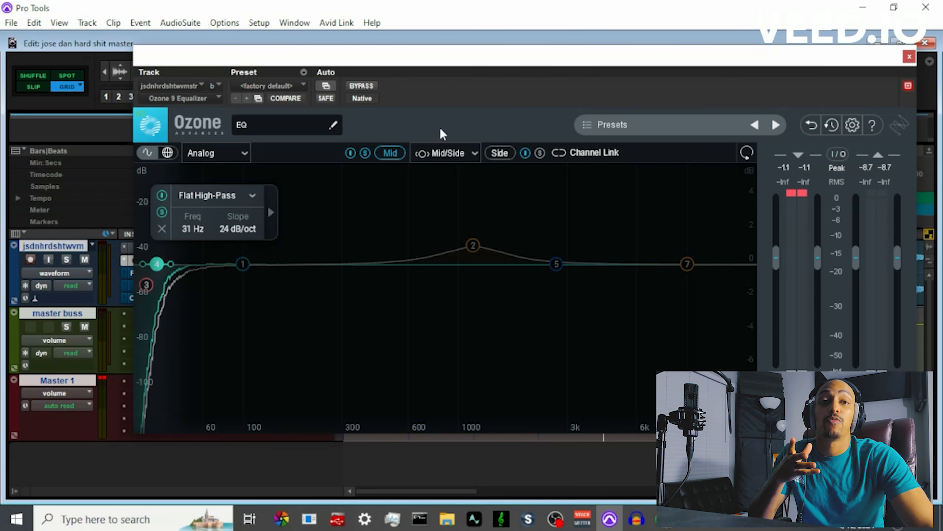
Audition the mid channel's 1170 Hz Proportional Q boost by soloing its band during playback
key("space")
left_click(473, 245)
left_click(422, 197)
key("space")
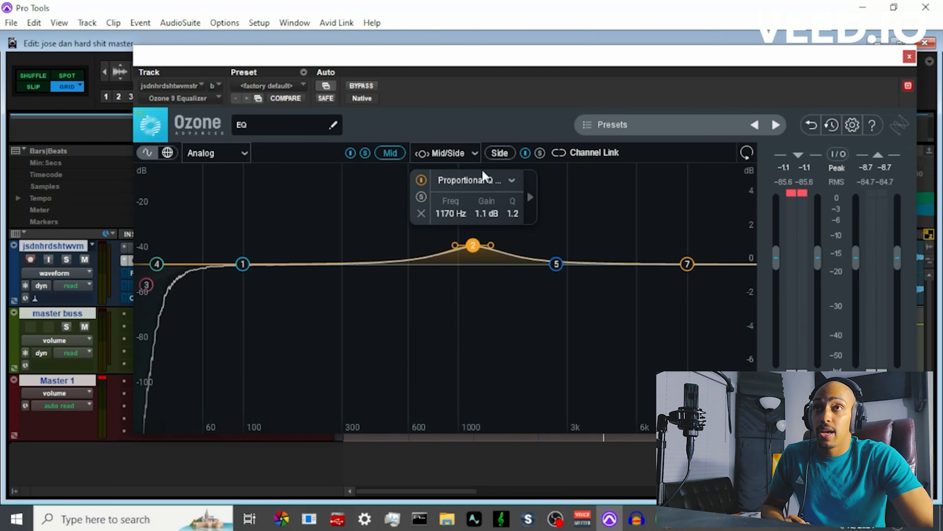
Switch the EQ to the side channel and audition its 2385 Hz Bell band soloed
left_click(500, 153)
left_click(544, 190)
key("space")
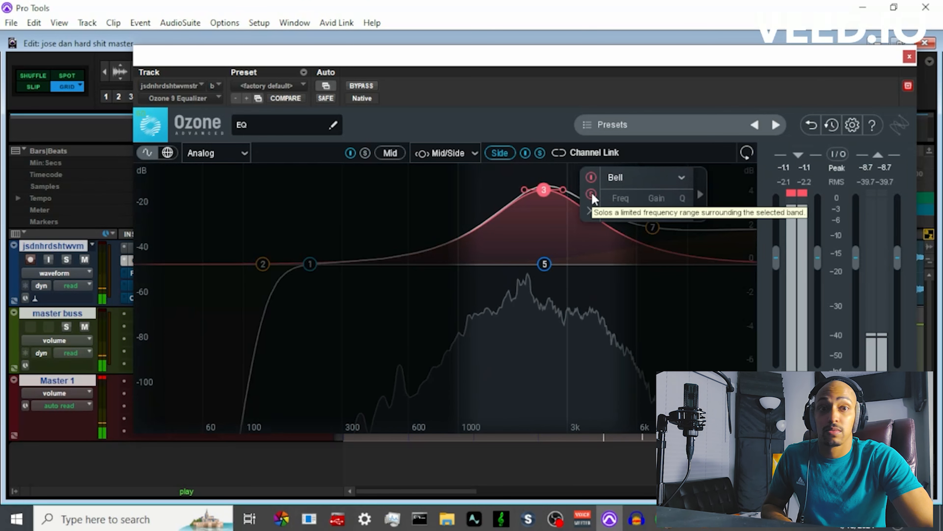
key("space")
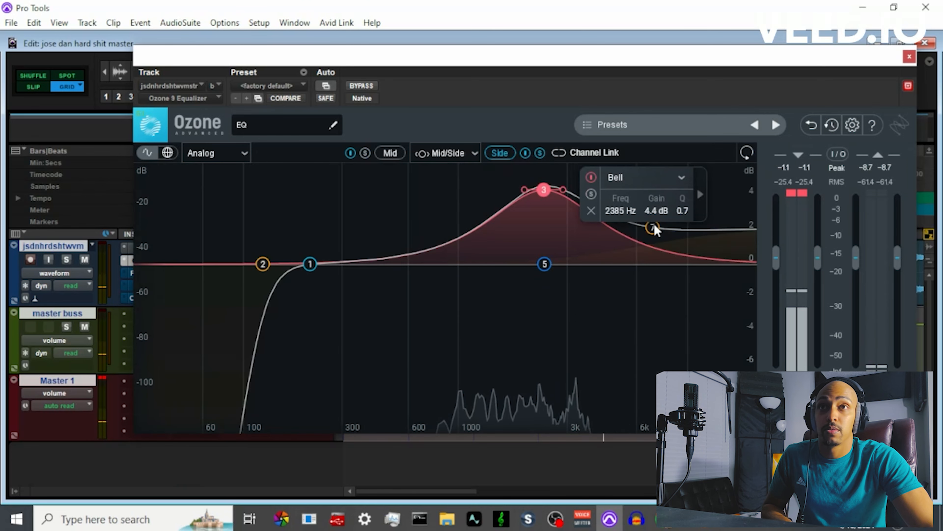
Audition the side channel's Baxandall Treble band soloed, and turn its solo off
left_click(653, 227)
left_click(512, 193)
key("space")
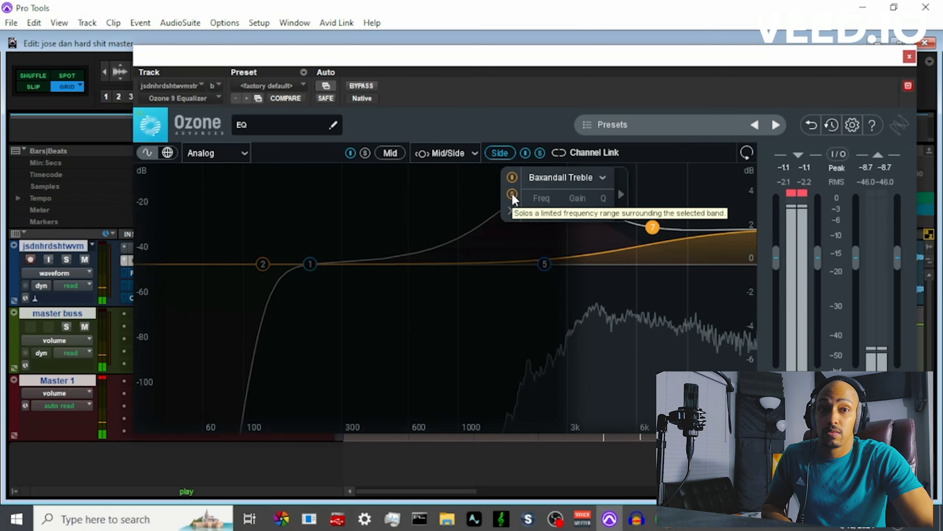
key("space")
left_click(513, 194)
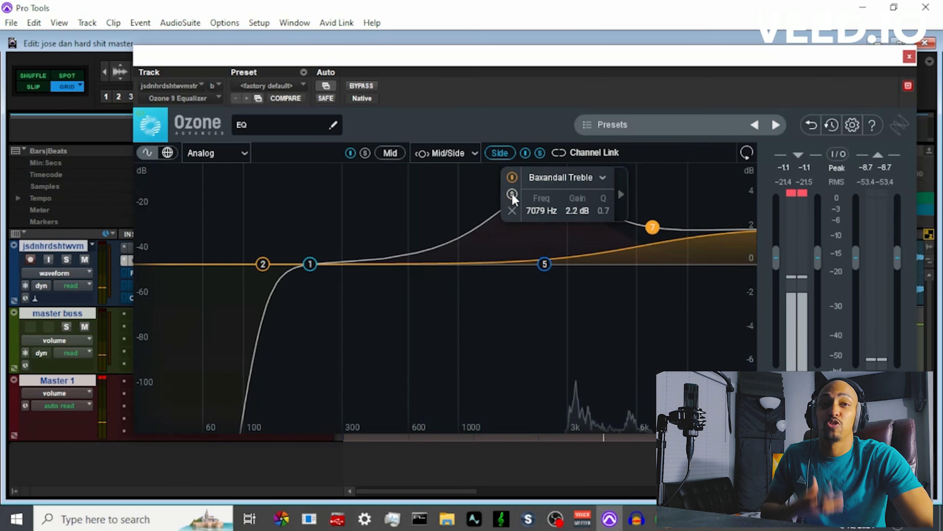
Compare playback without the Baxandall Treble band's solo against playback with it soloed, and end with the solo off
key("space")
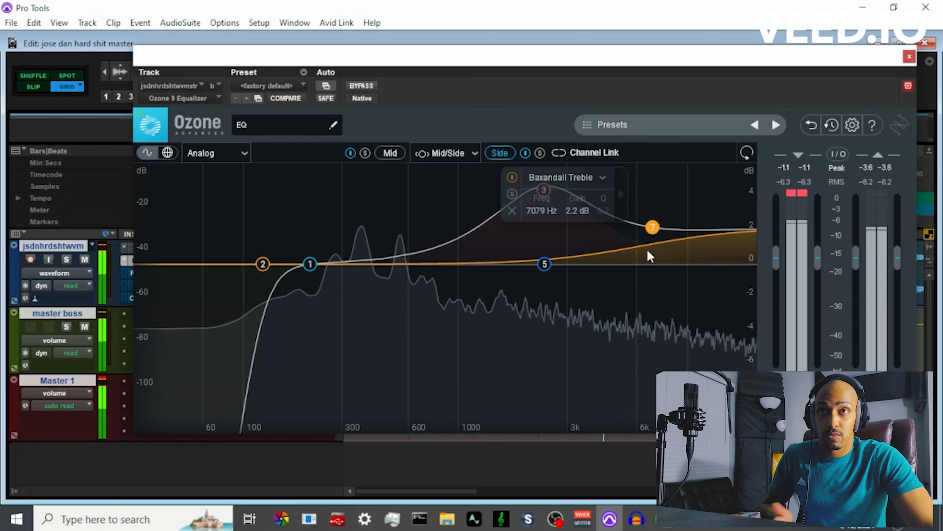
key("space")
left_click(512, 195)
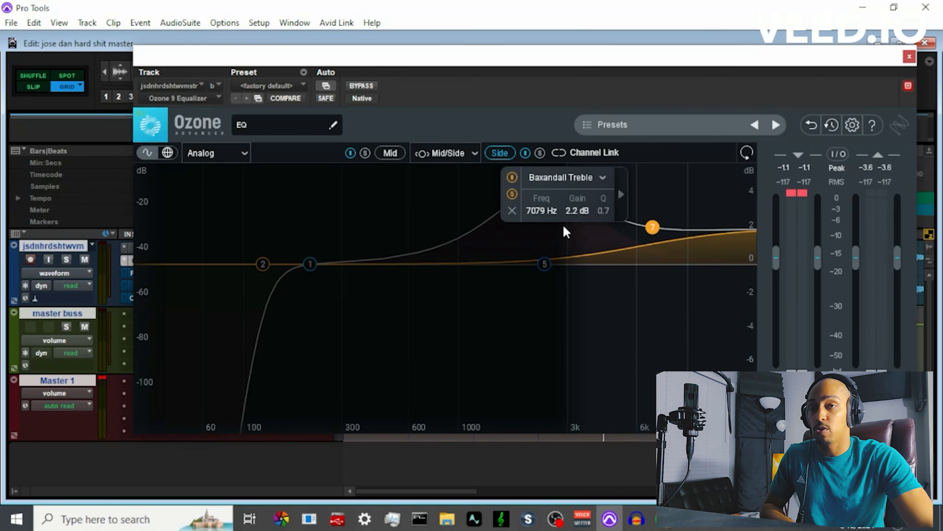
key("space")
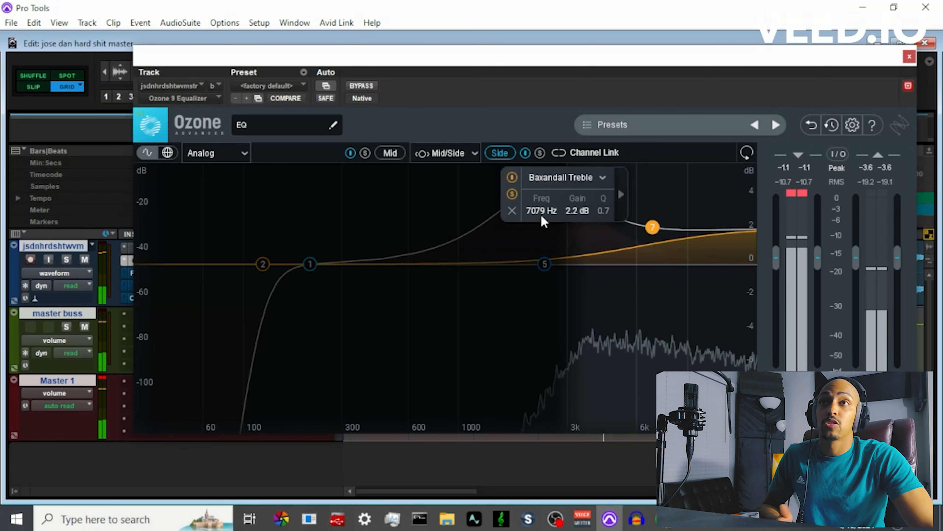
key("space")
left_click(513, 194)
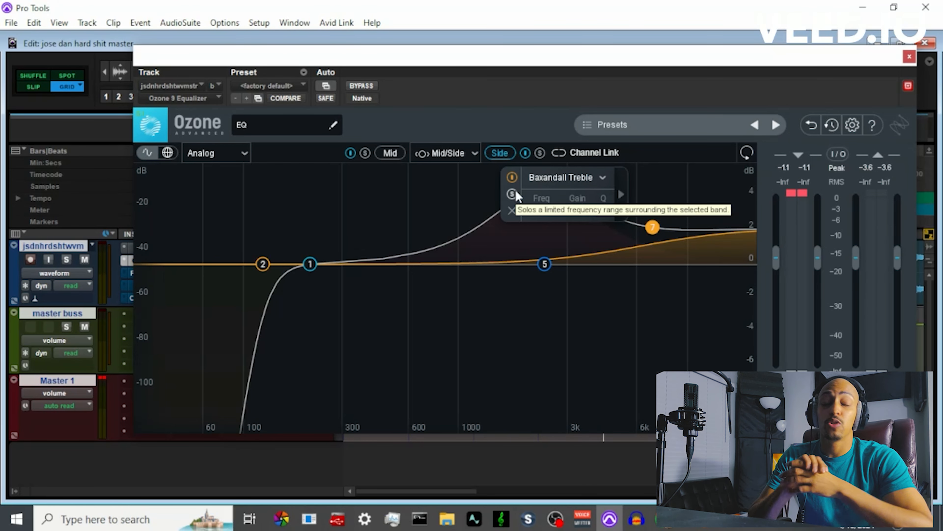
Solo the side channel's Flat High-Pass band and sweep its frequency to 153 Hz during playback
left_click(539, 153)
left_click(262, 264)
left_click(211, 211)
key("space")
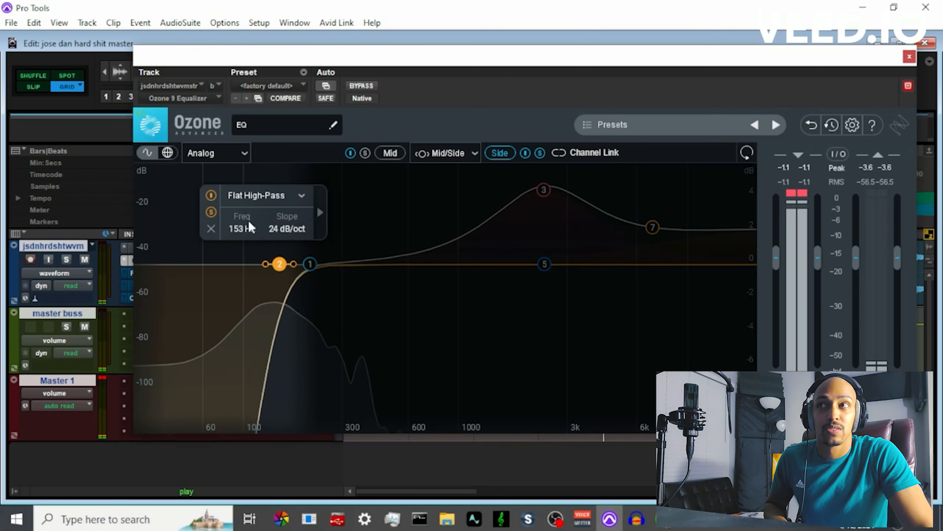